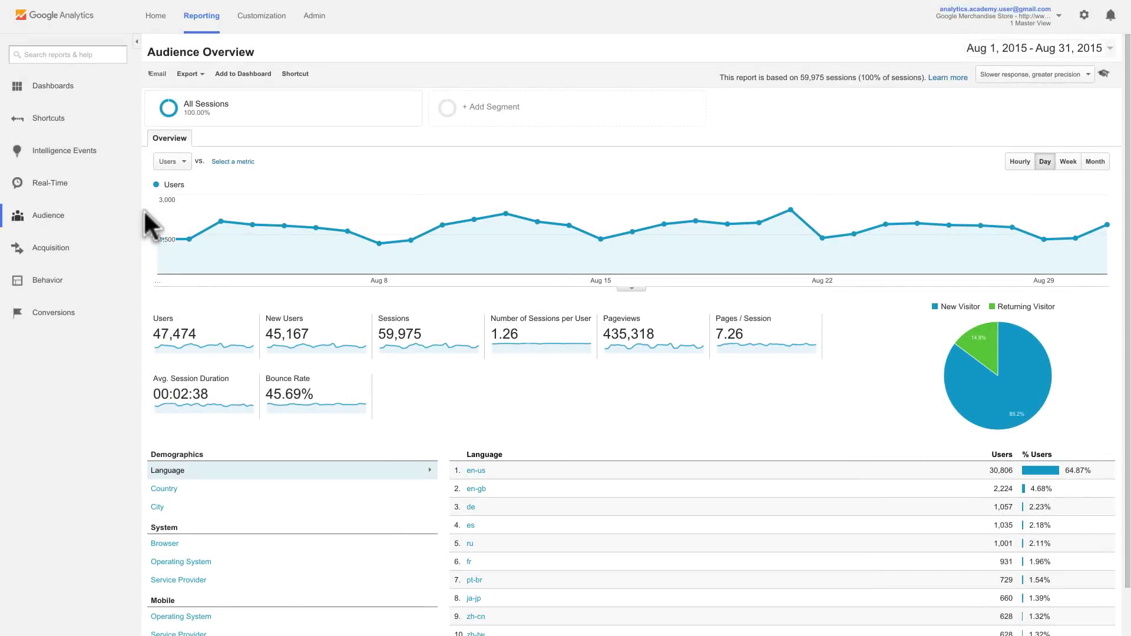
Expand the Audience reports and open the Active Users report
click(119, 215)
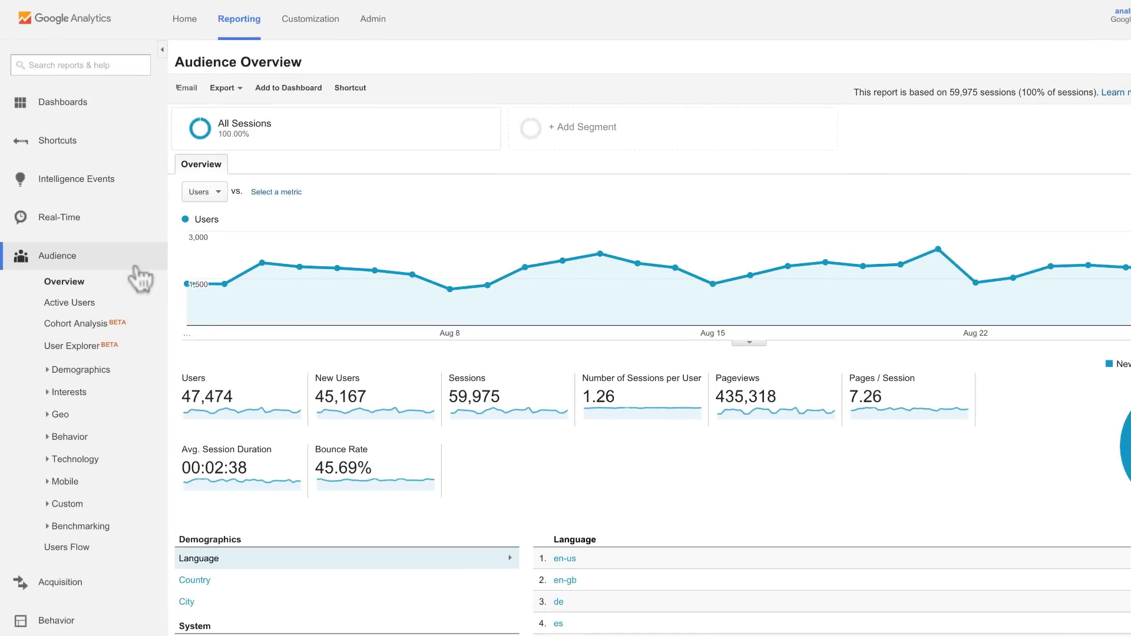
click(136, 307)
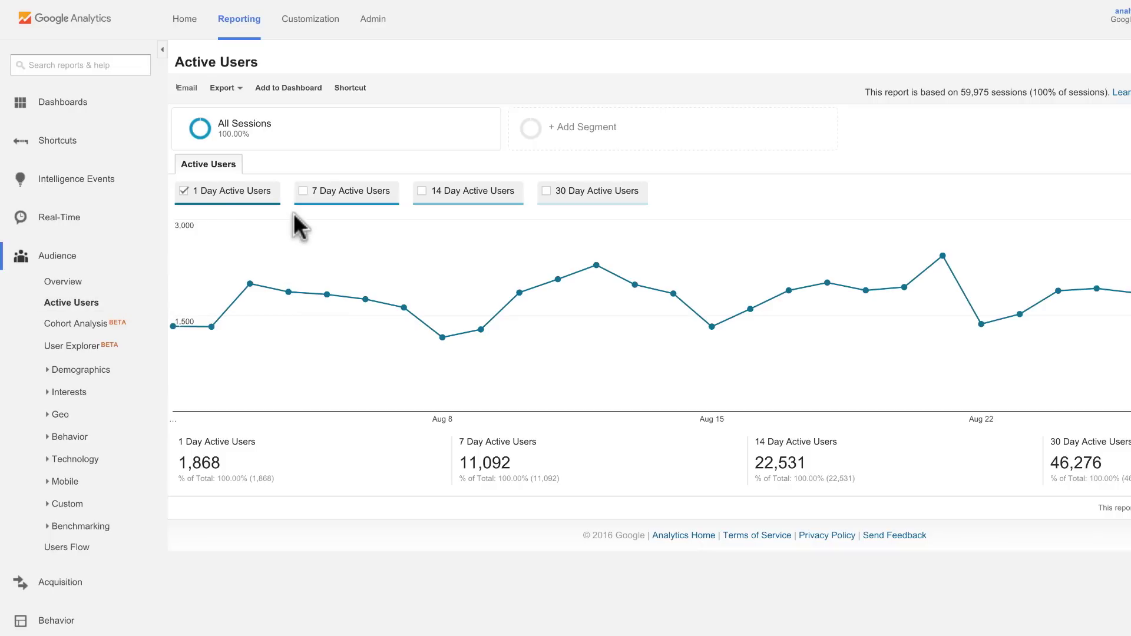
Add the 7, 14 and 30 Day Active Users lines to the chart, then expand Demographics
click(303, 190)
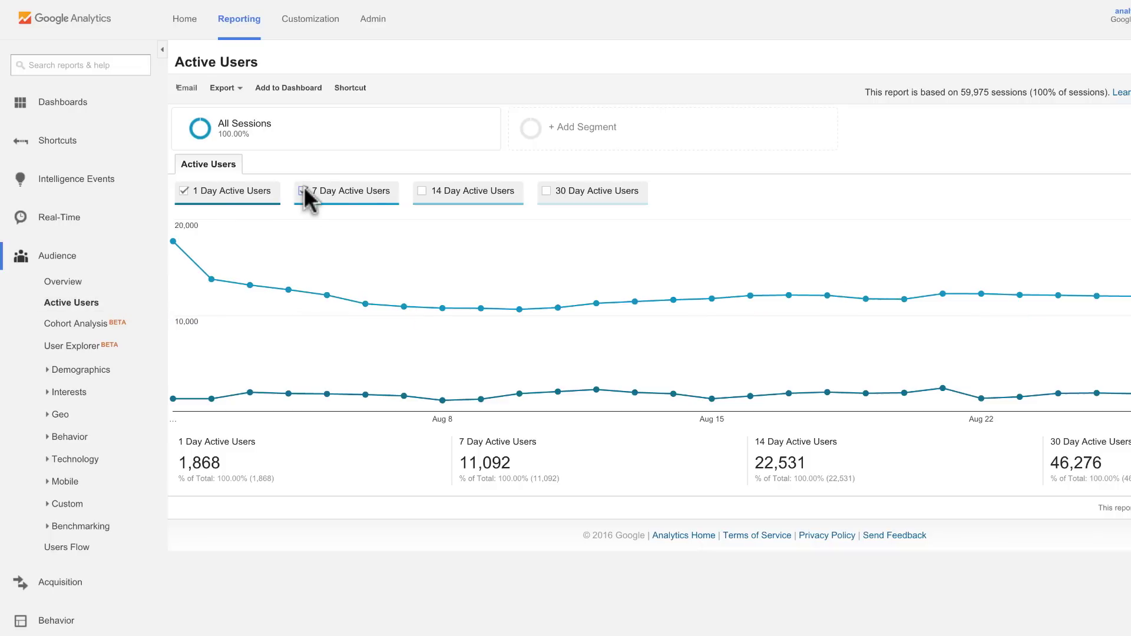
click(422, 190)
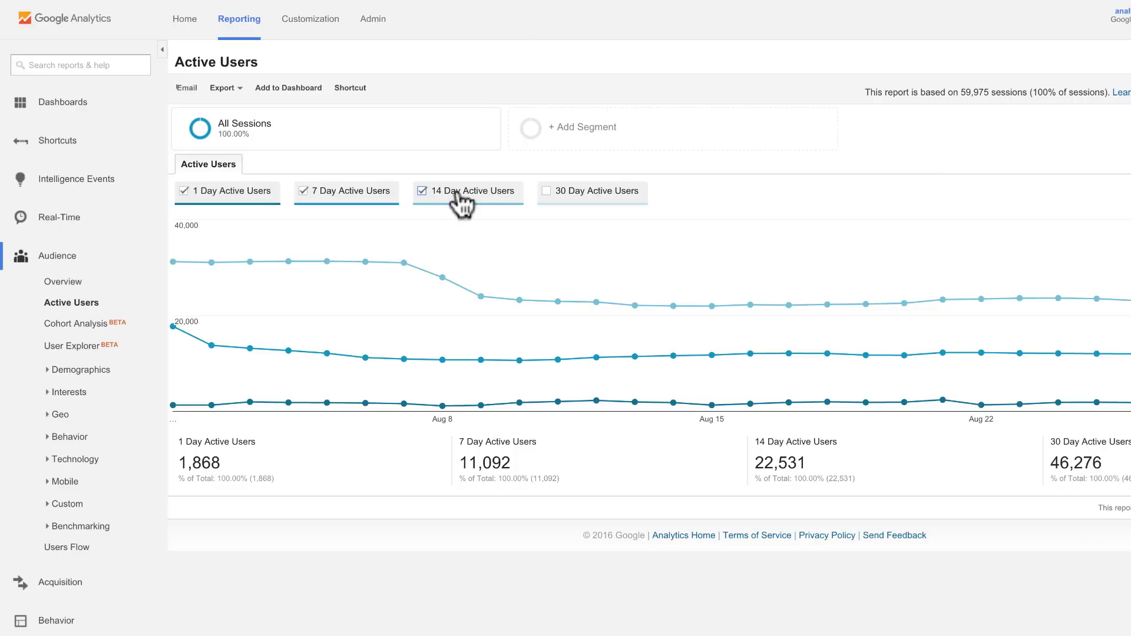
click(546, 191)
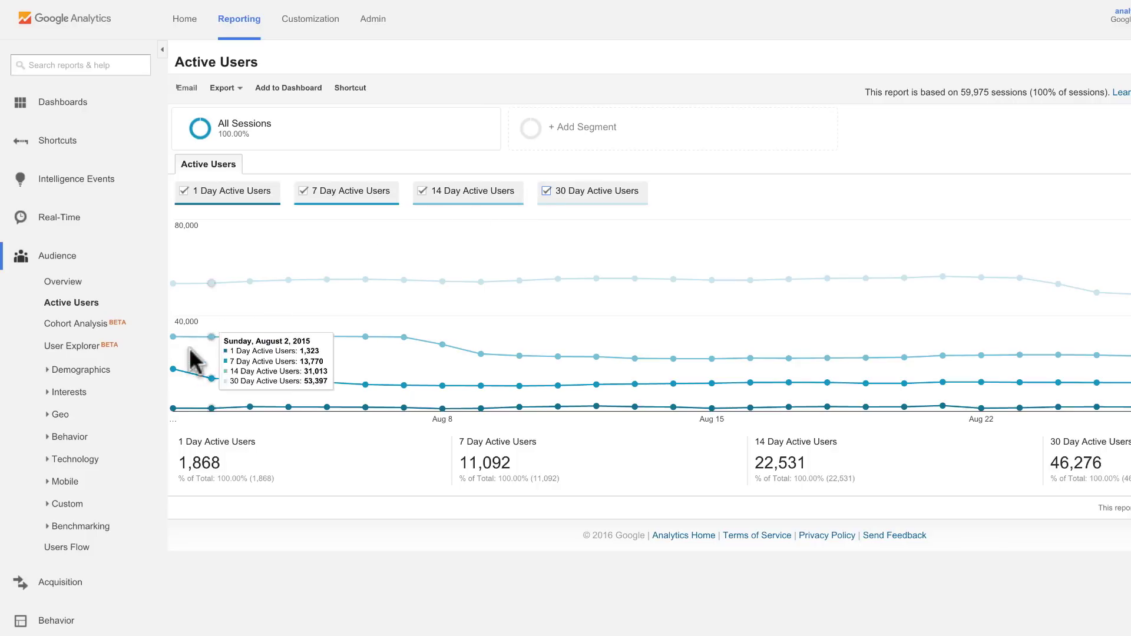
click(53, 370)
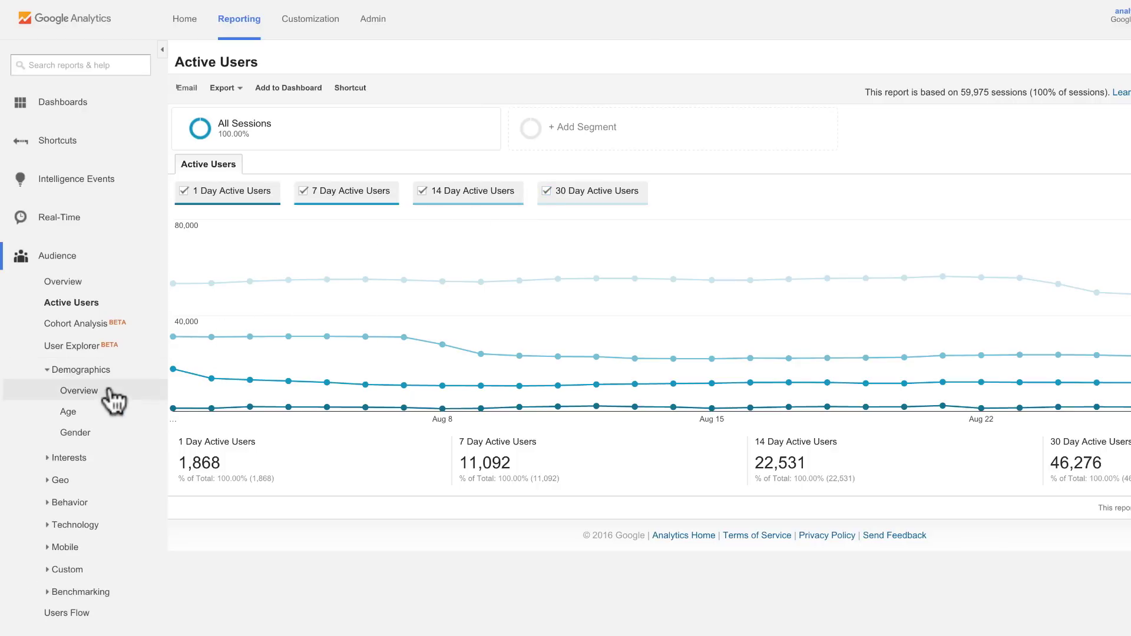
Review the Demographics and Interests overviews, then go to the Admin page
click(112, 389)
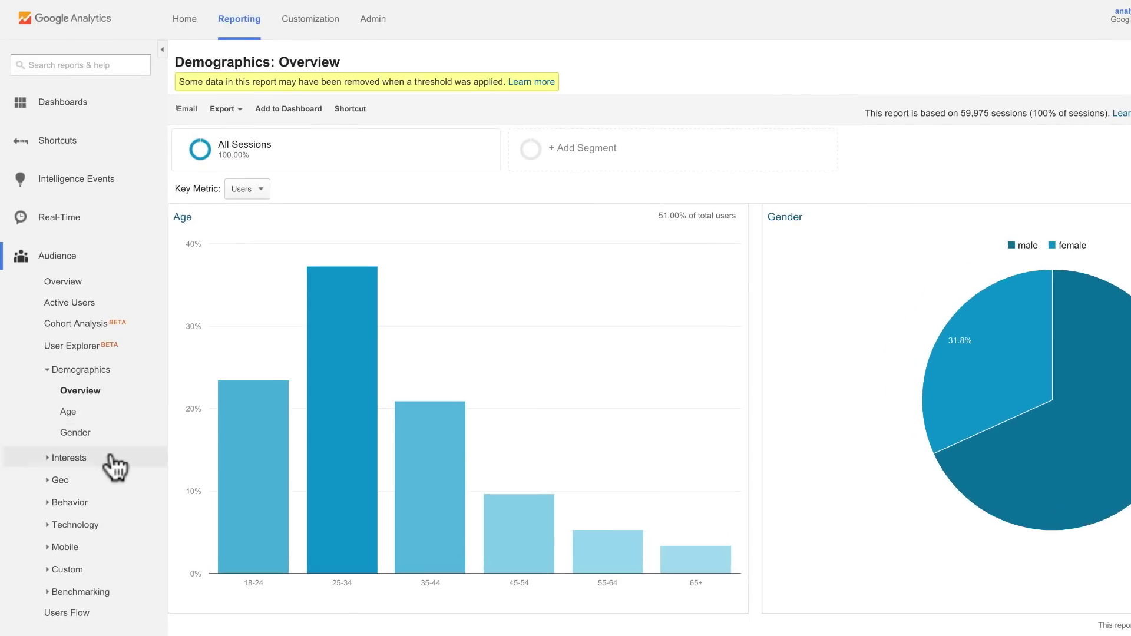
click(94, 387)
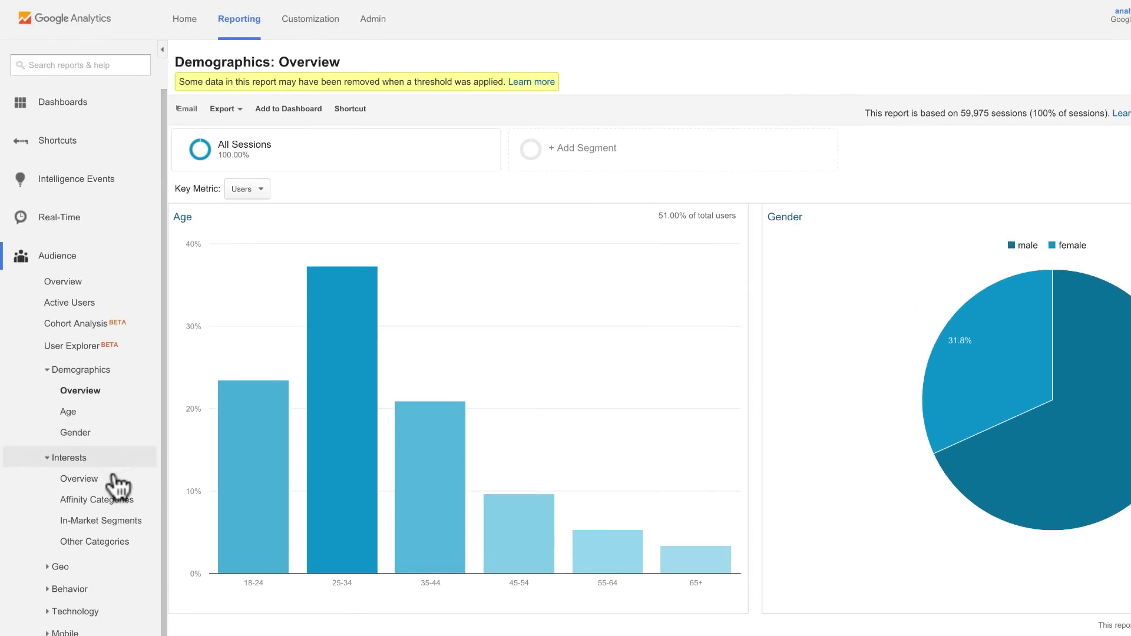
click(79, 479)
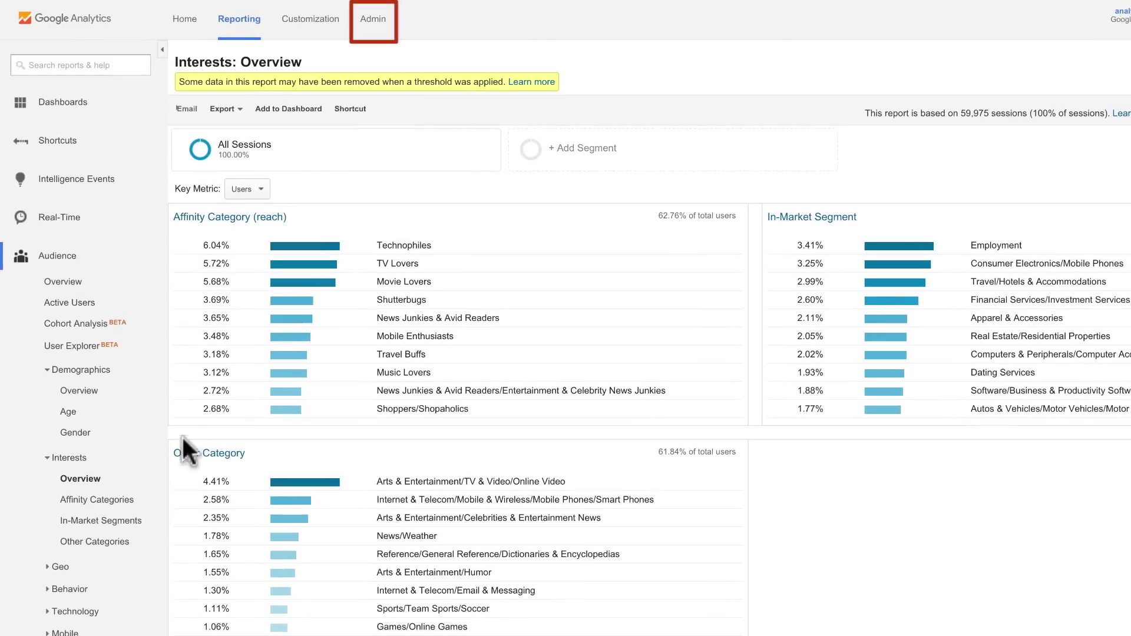
click(379, 19)
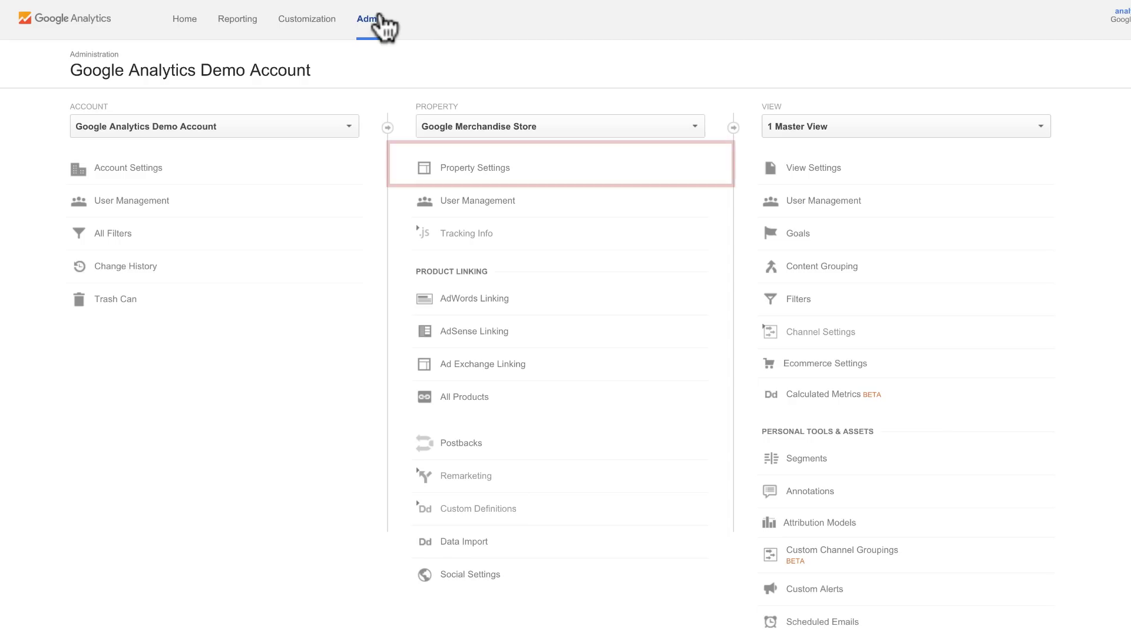
Check the Google Merchandise Store property settings, then return to the Audience Overview
click(562, 183)
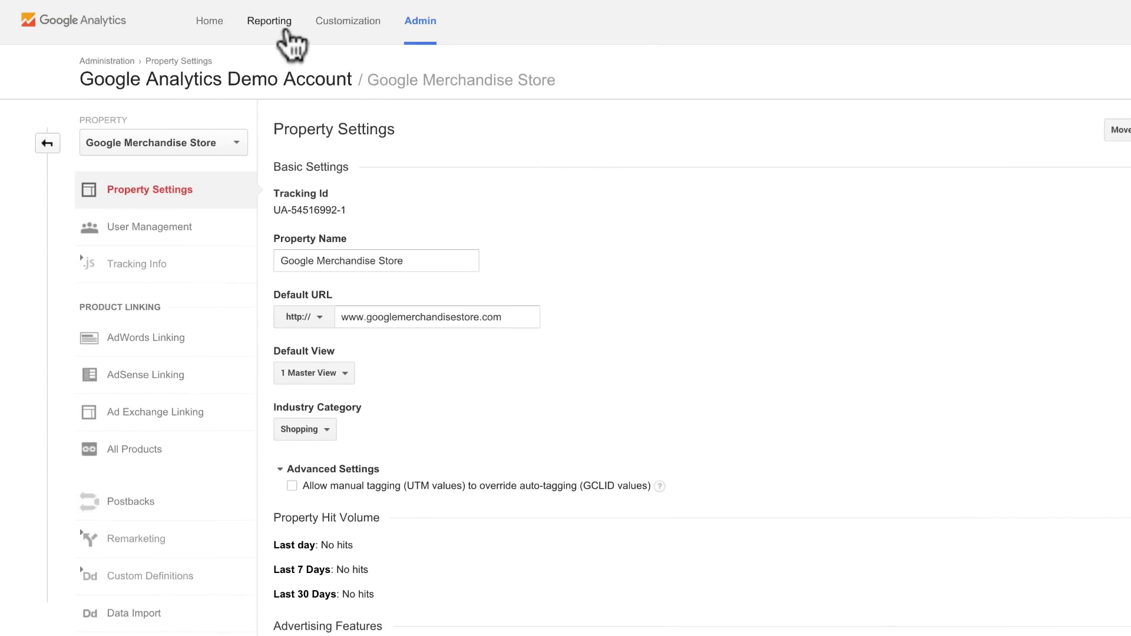
click(285, 32)
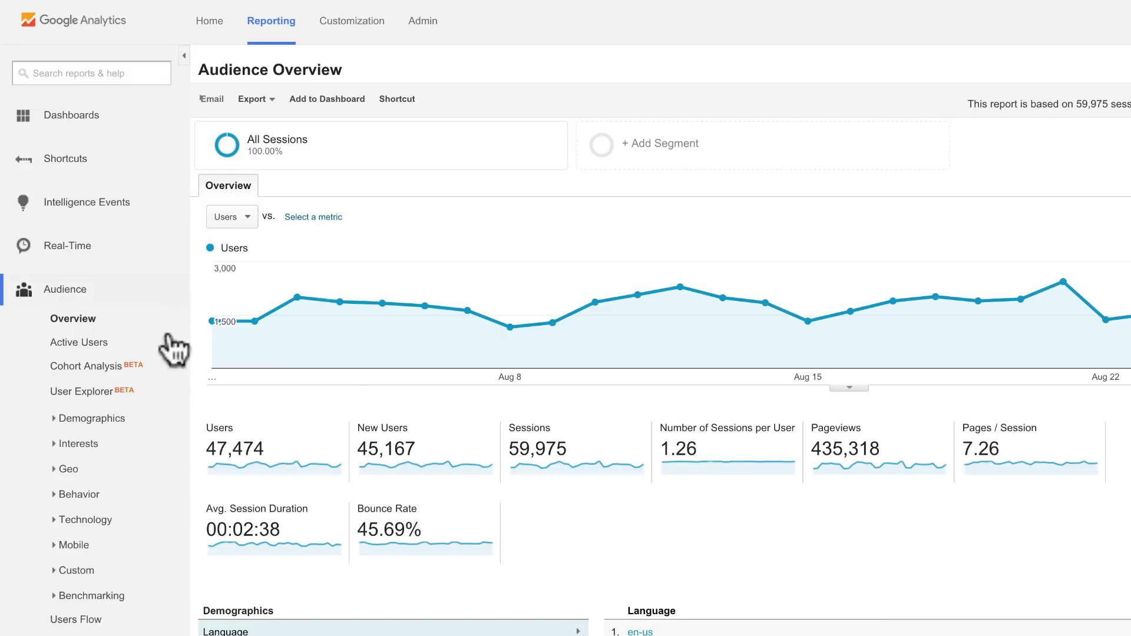
Open the Demographics overview, then the Interests overview with Technophiles leading at 6.04%
click(152, 415)
click(148, 439)
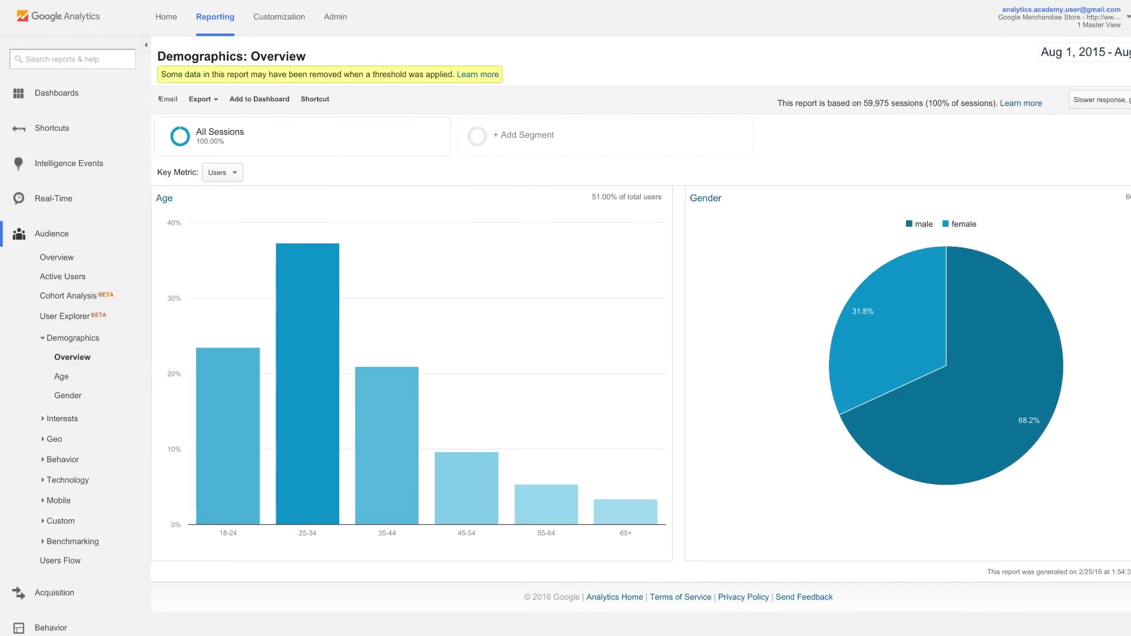
click(110, 419)
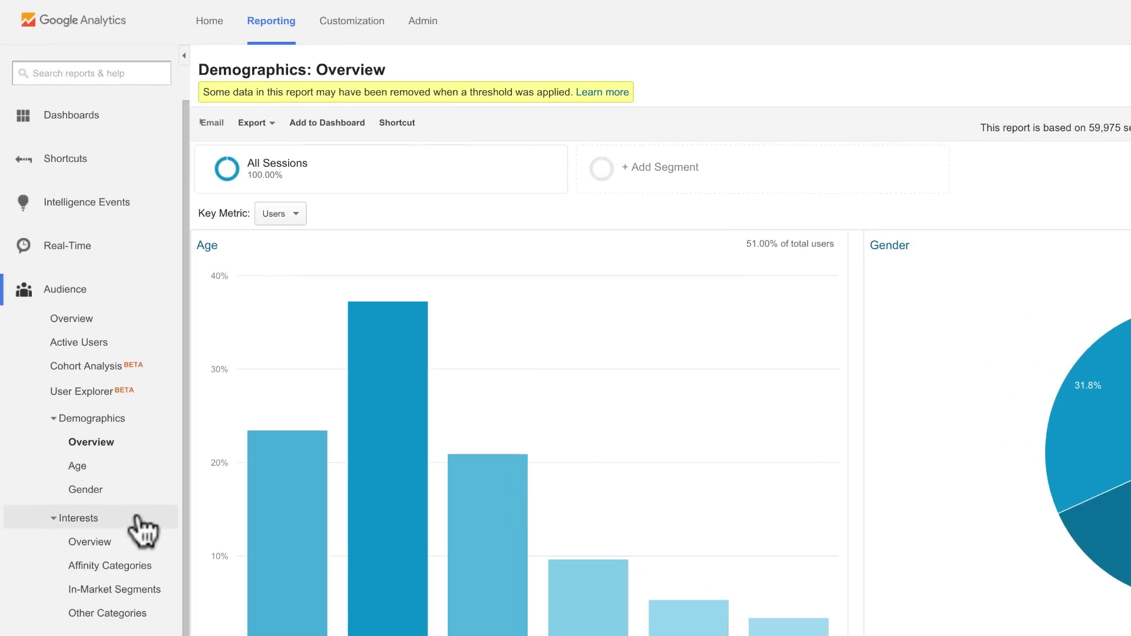
click(143, 542)
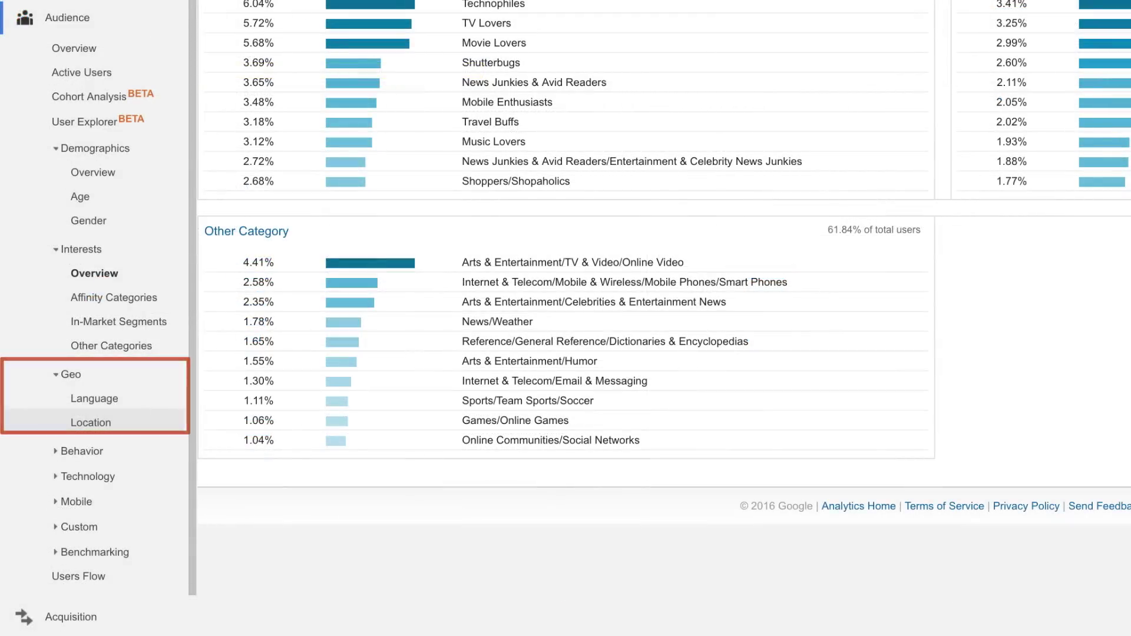
Open the Geo Location map and shade countries by % New Sessions
click(141, 430)
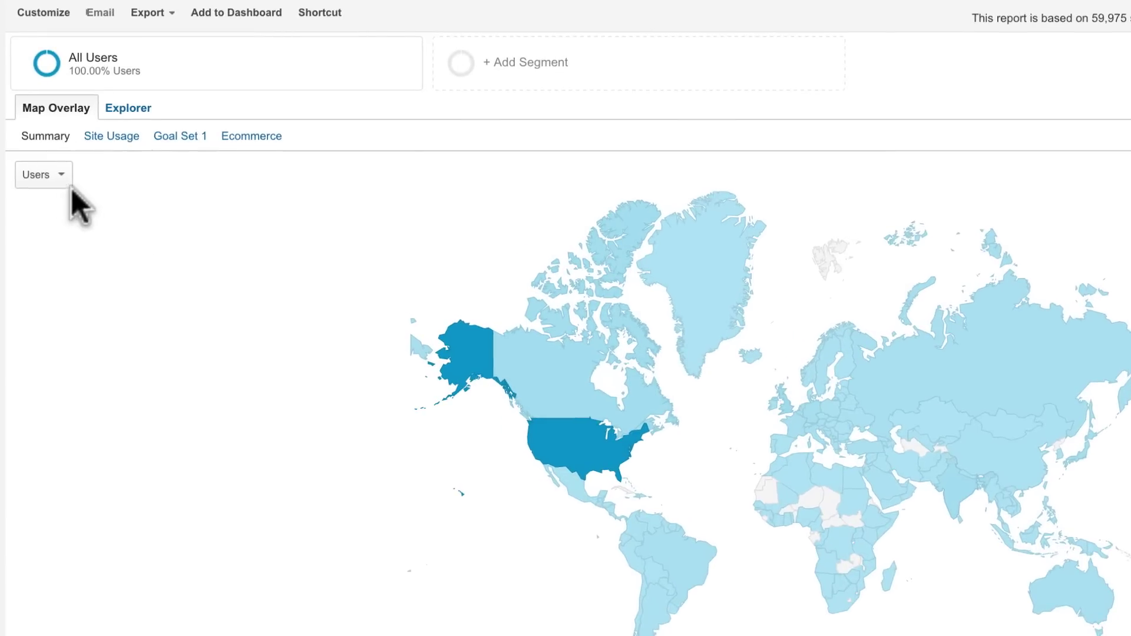
click(63, 185)
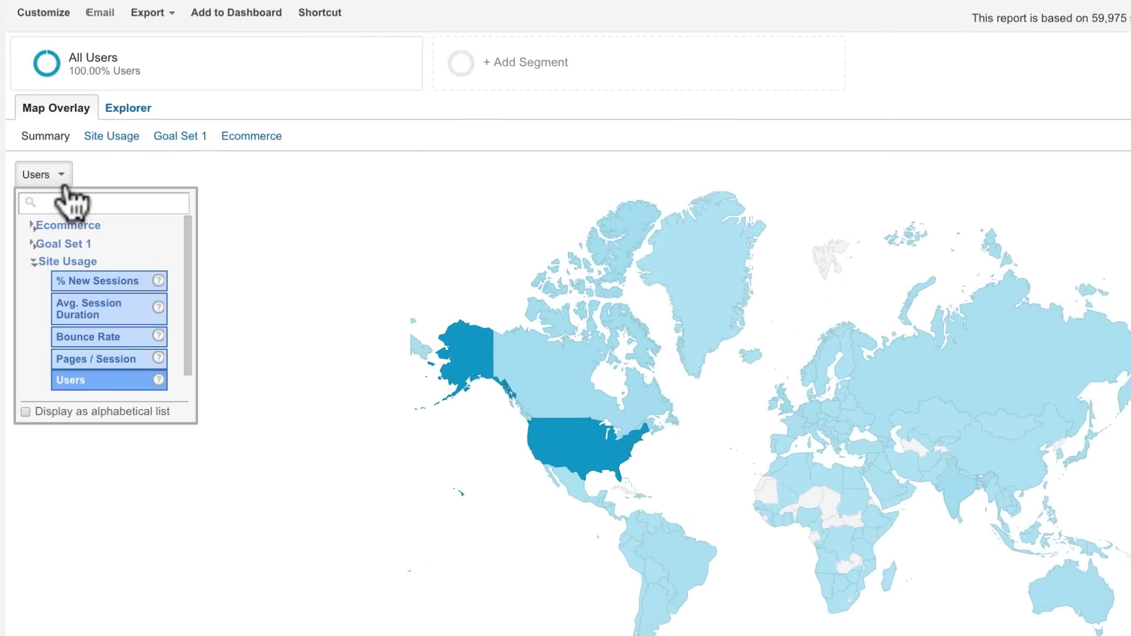
click(143, 282)
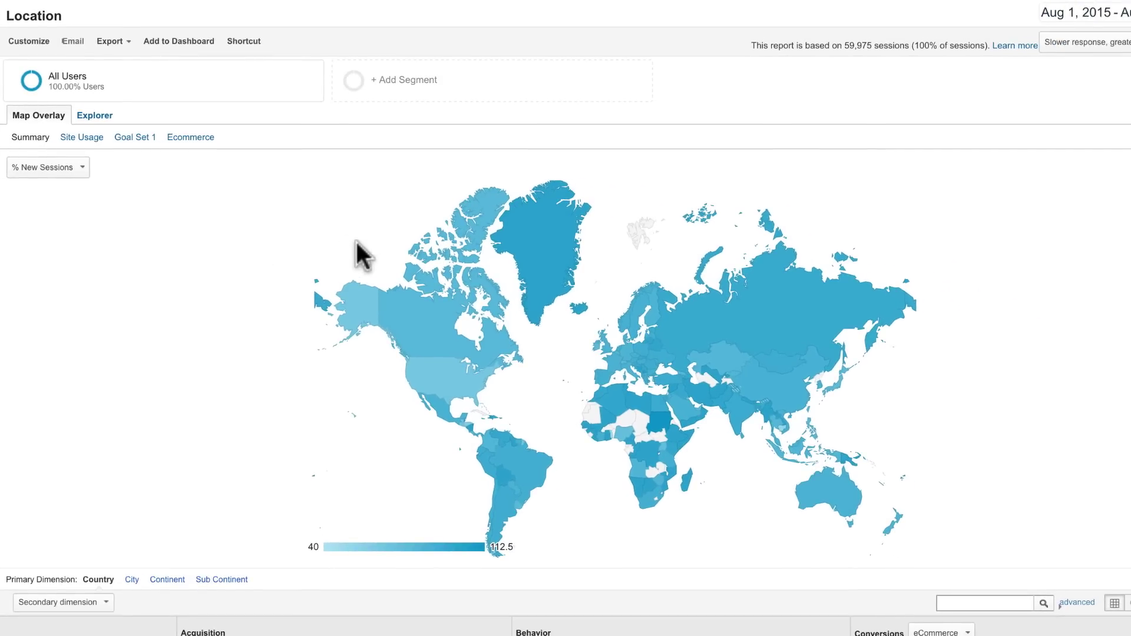
mouse_move(408, 305)
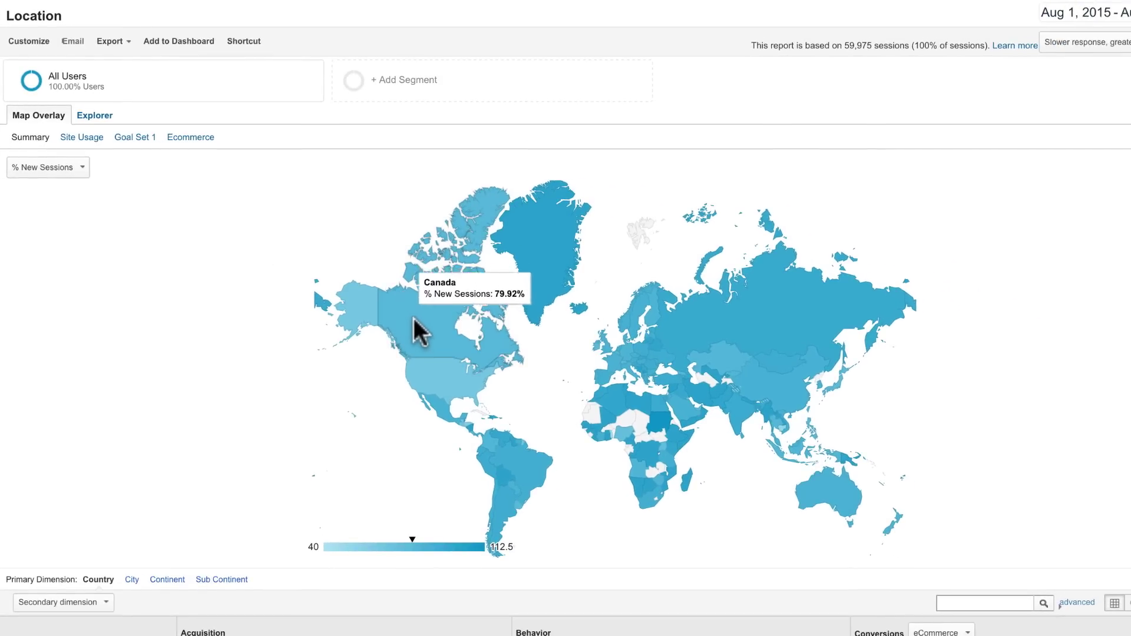
mouse_move(429, 363)
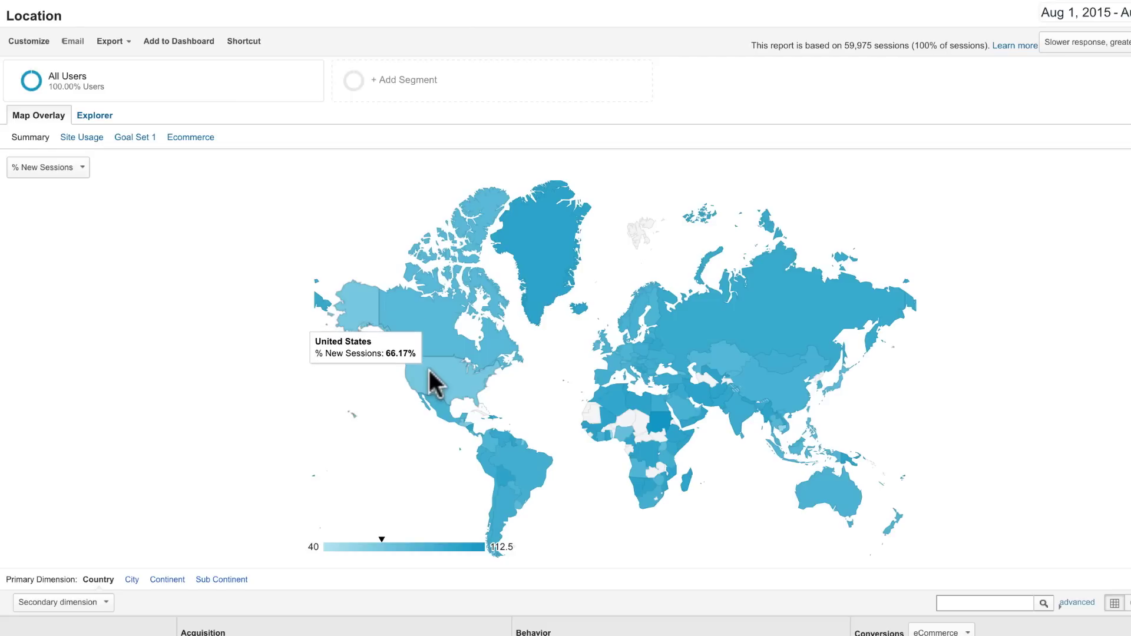
mouse_move(441, 408)
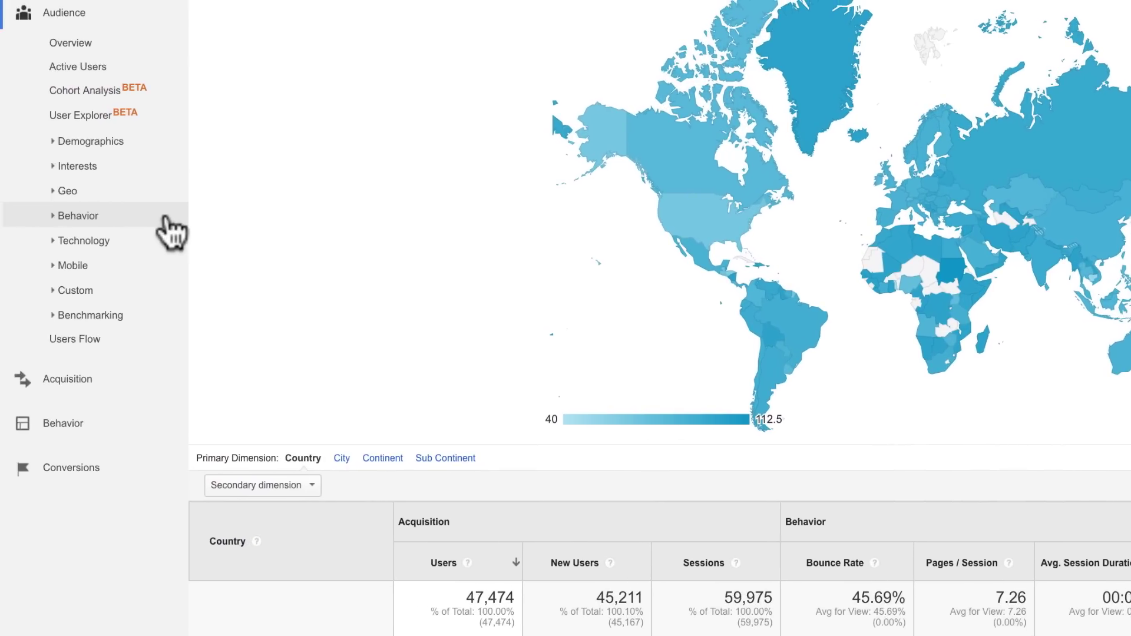
Open Behavior > New vs Returning and plot the New Visitor and Returning Visitor rows
click(166, 219)
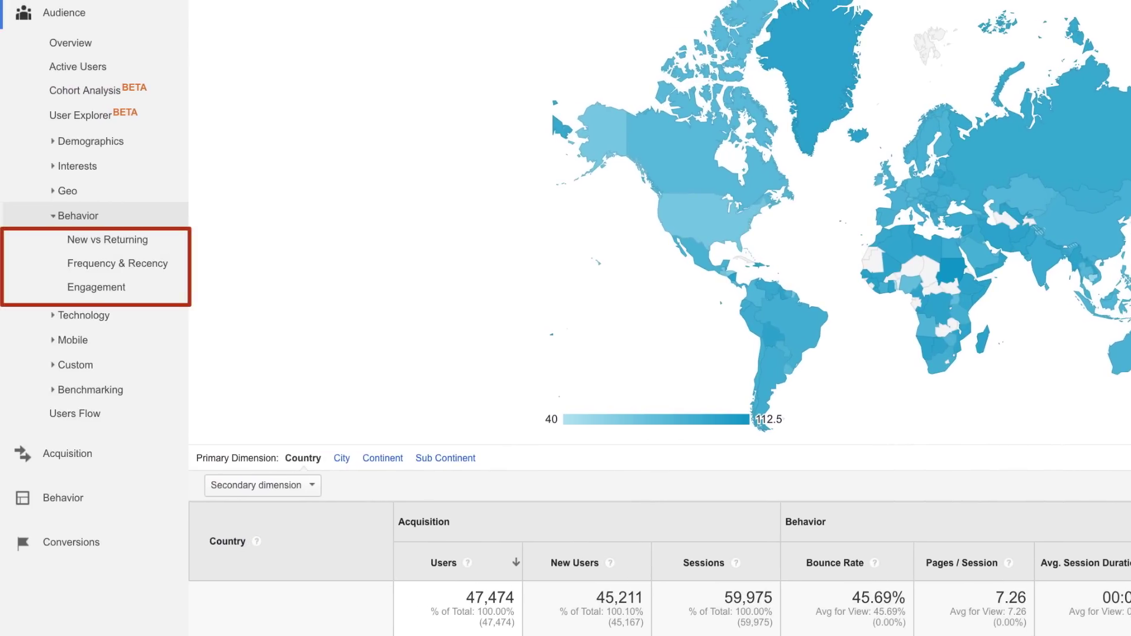
click(169, 247)
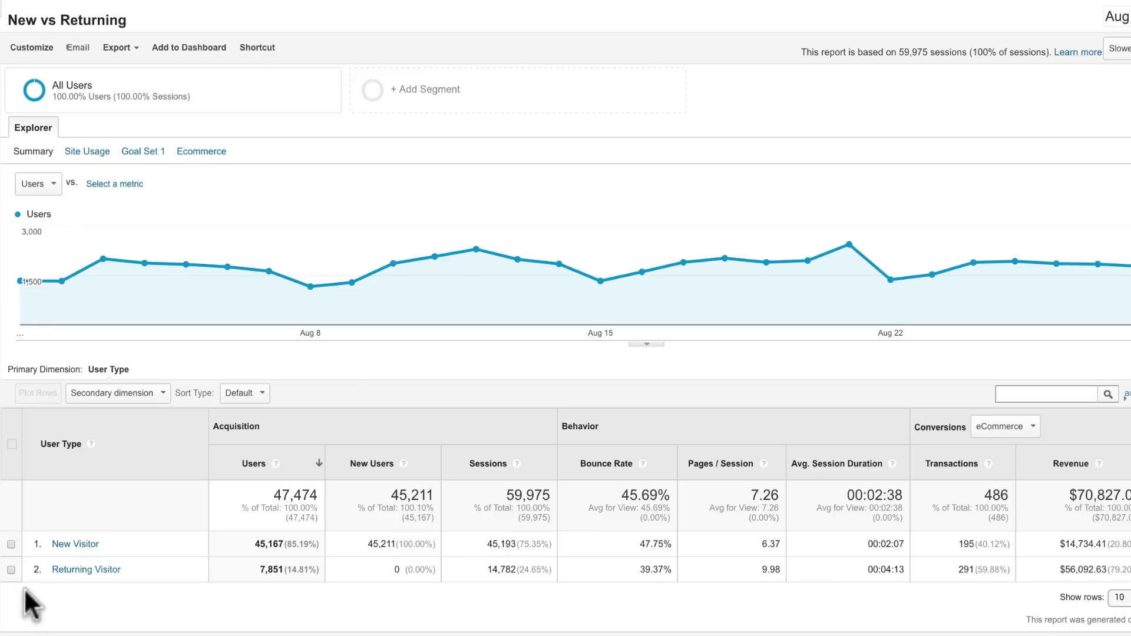
click(11, 567)
click(11, 544)
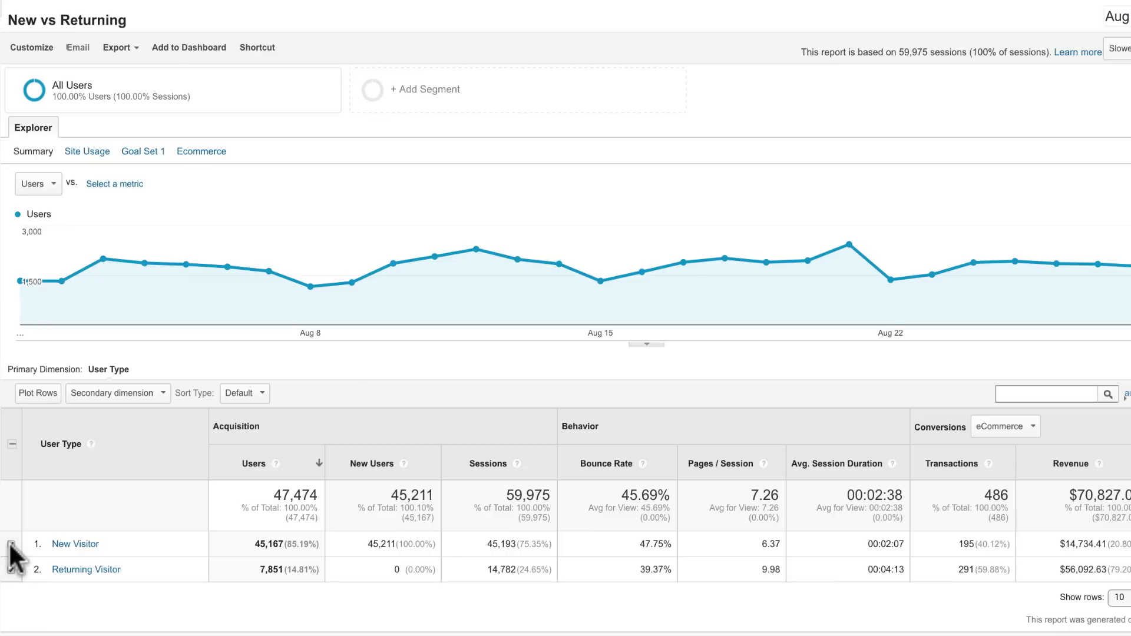
click(37, 395)
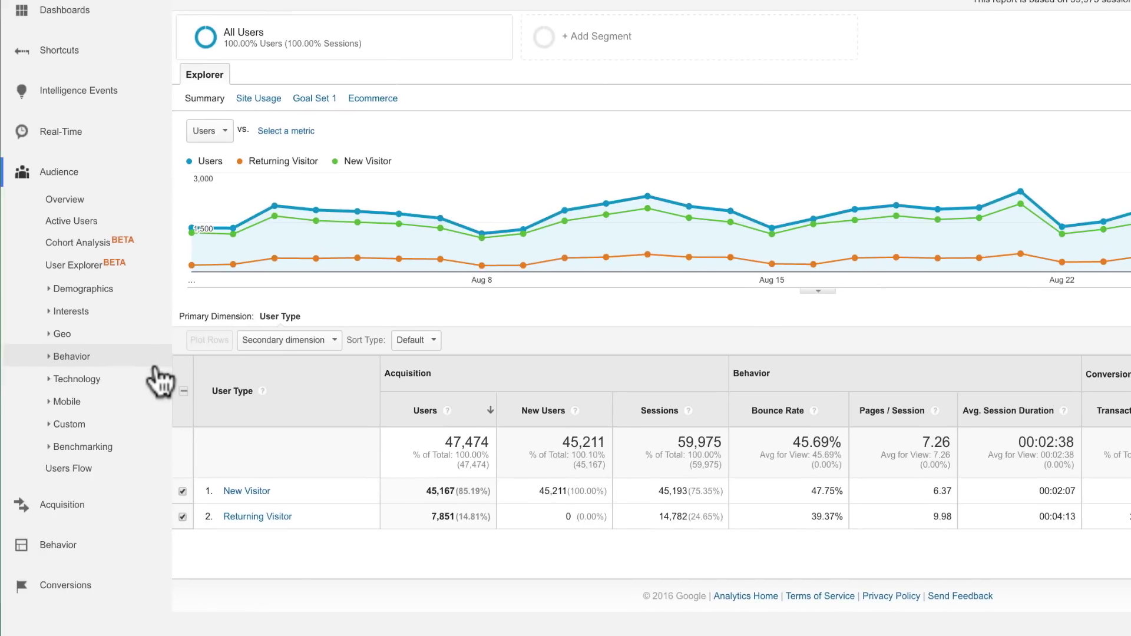
View the Browser & OS report, then the Mobile Overview of desktop, mobile and tablet users
click(147, 380)
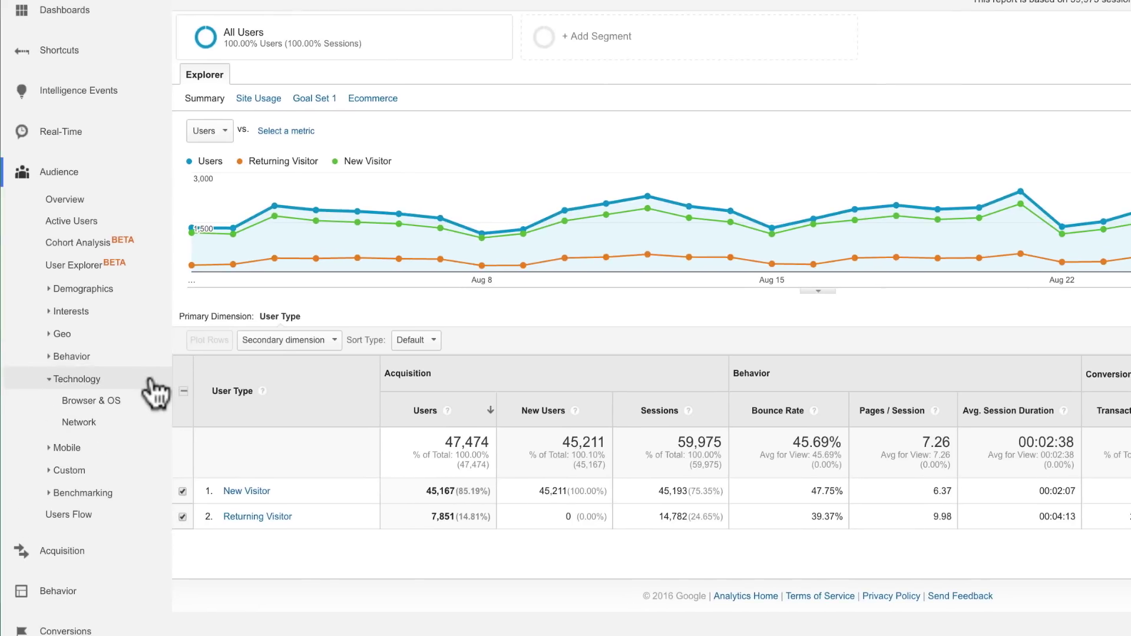
click(142, 448)
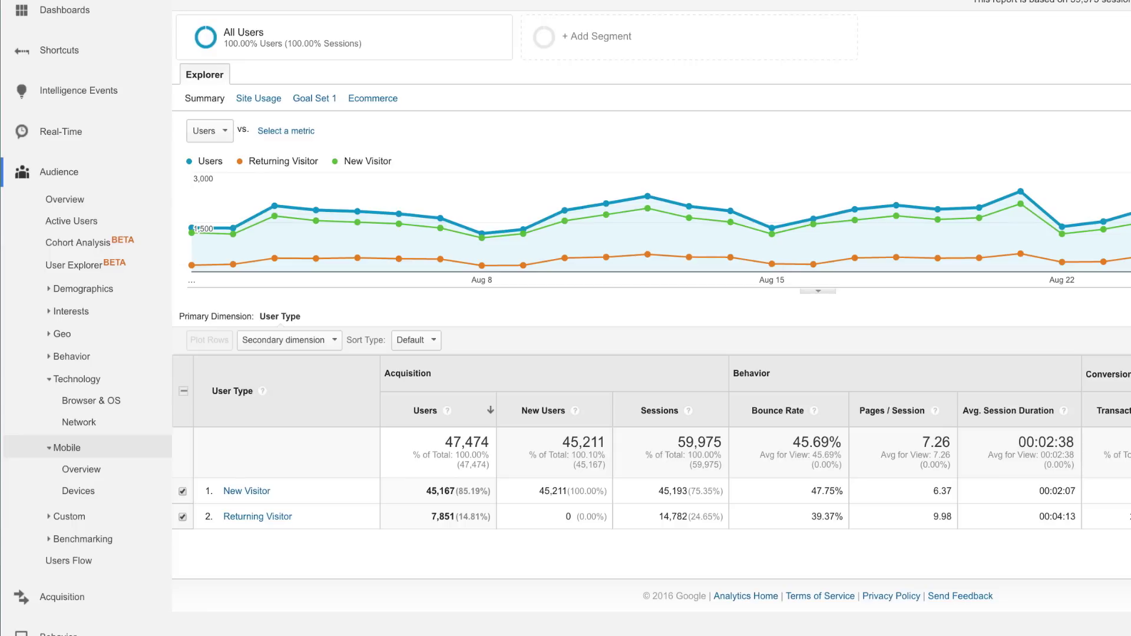
click(144, 407)
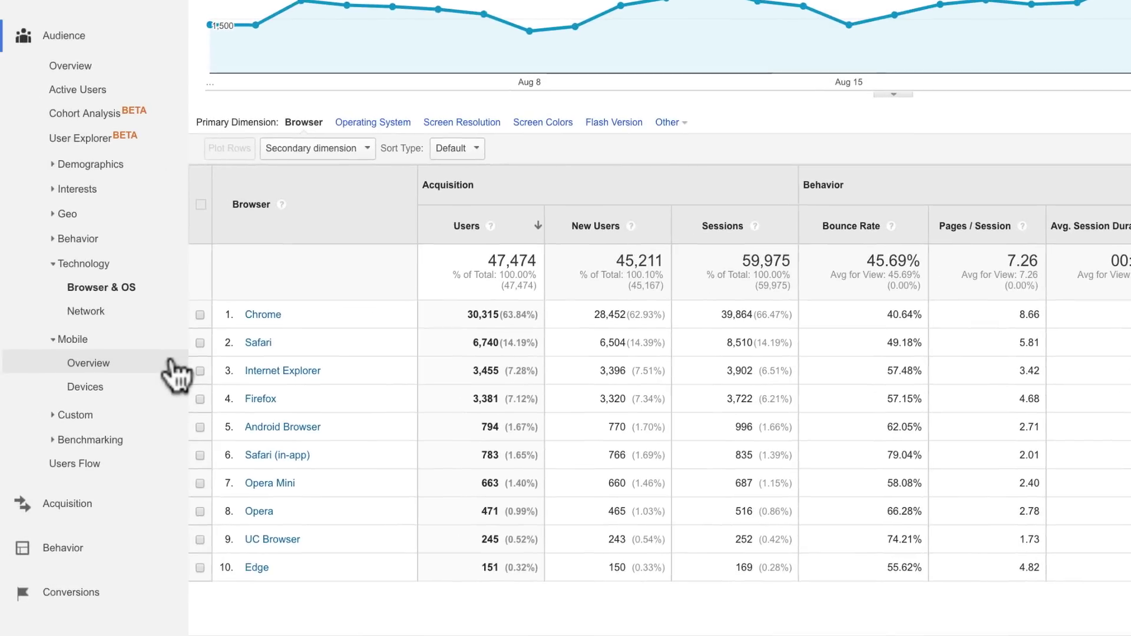
click(176, 374)
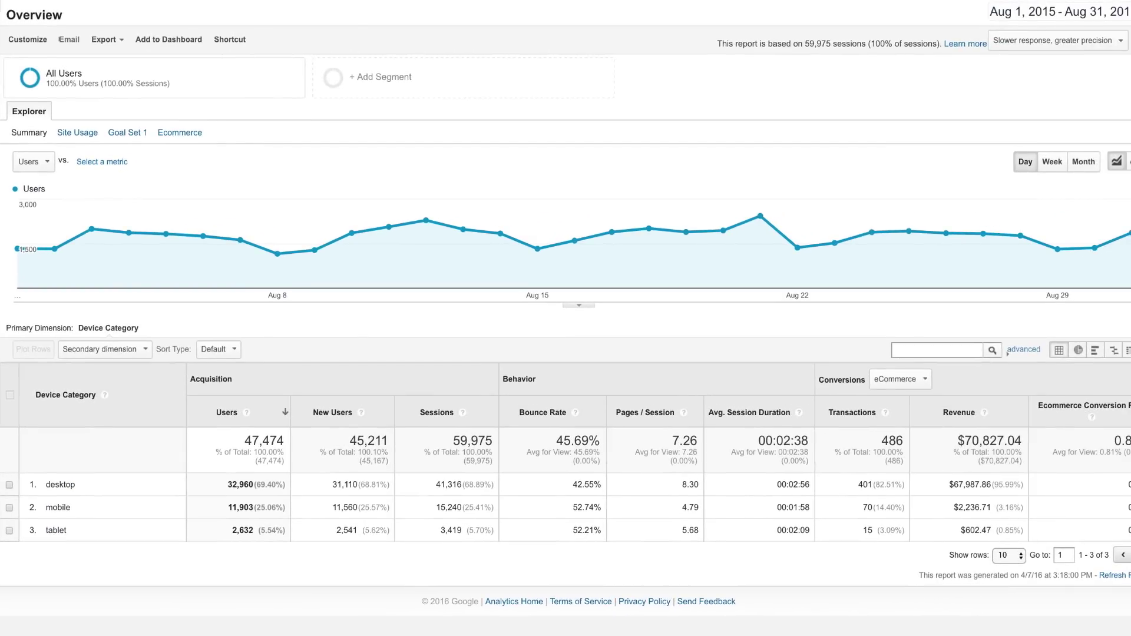
Plot the desktop, mobile and tablet rows as chart lines, then open the Devices report
click(8, 530)
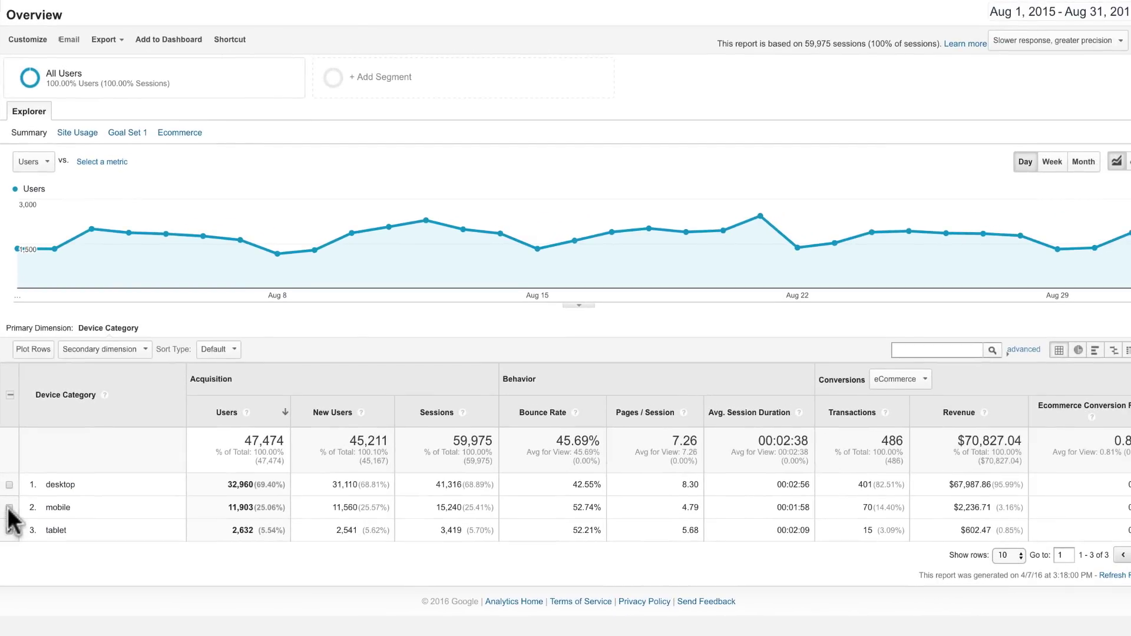
click(9, 507)
click(9, 484)
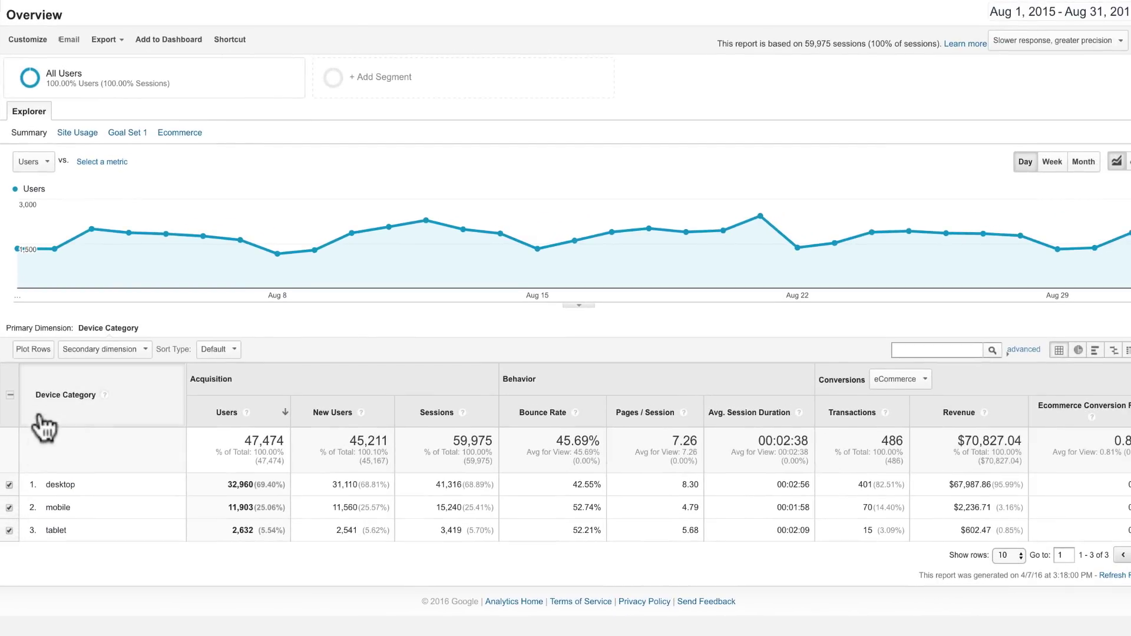
click(33, 349)
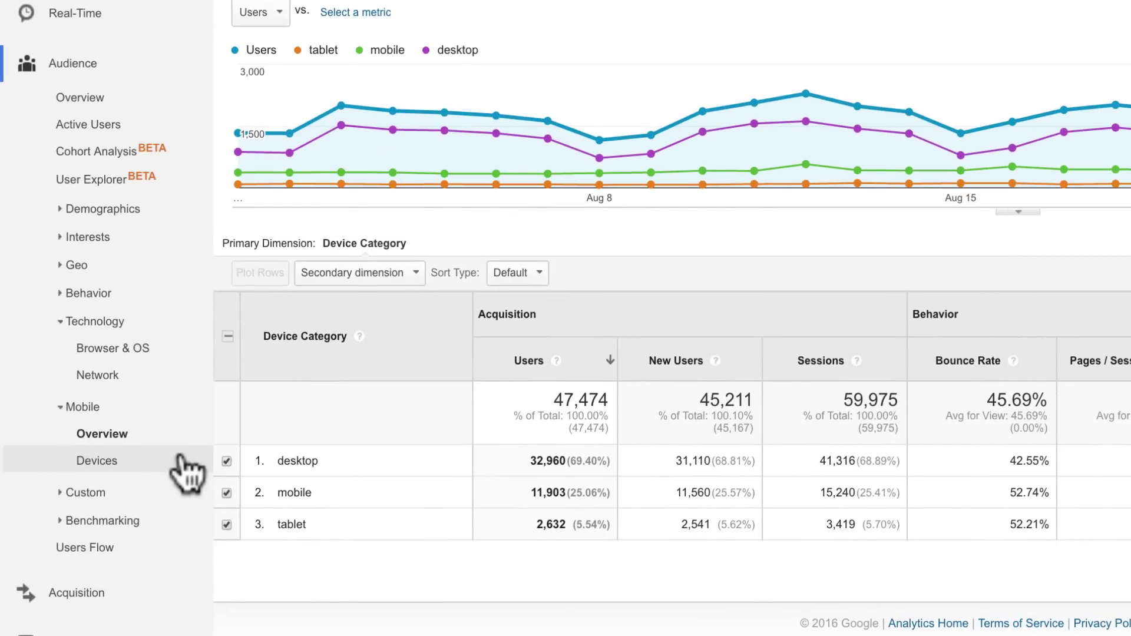
click(179, 462)
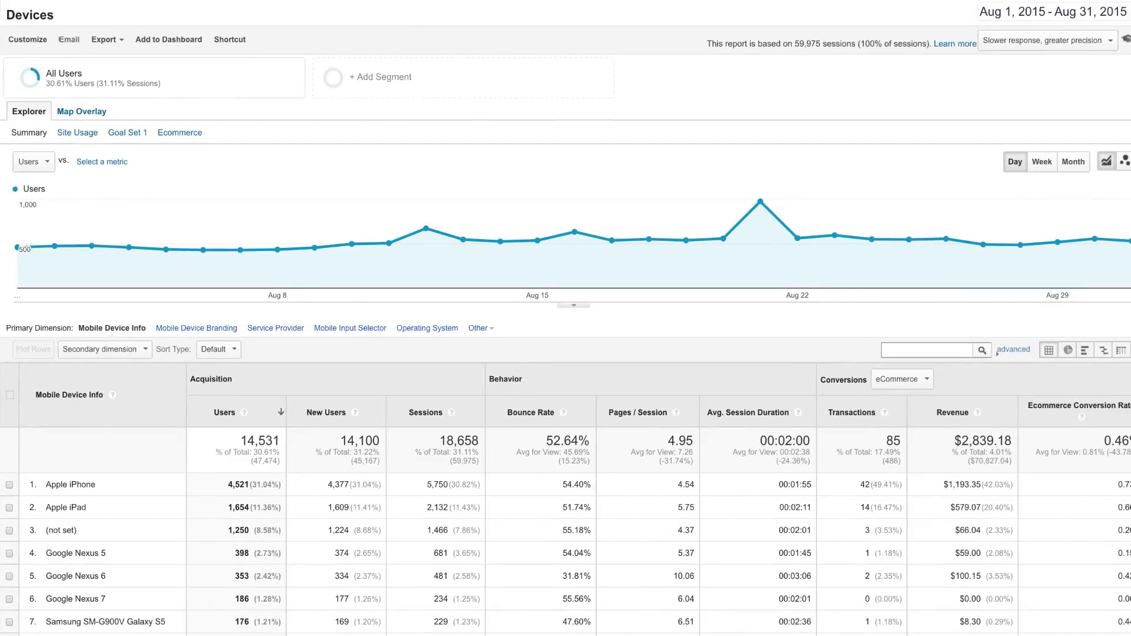